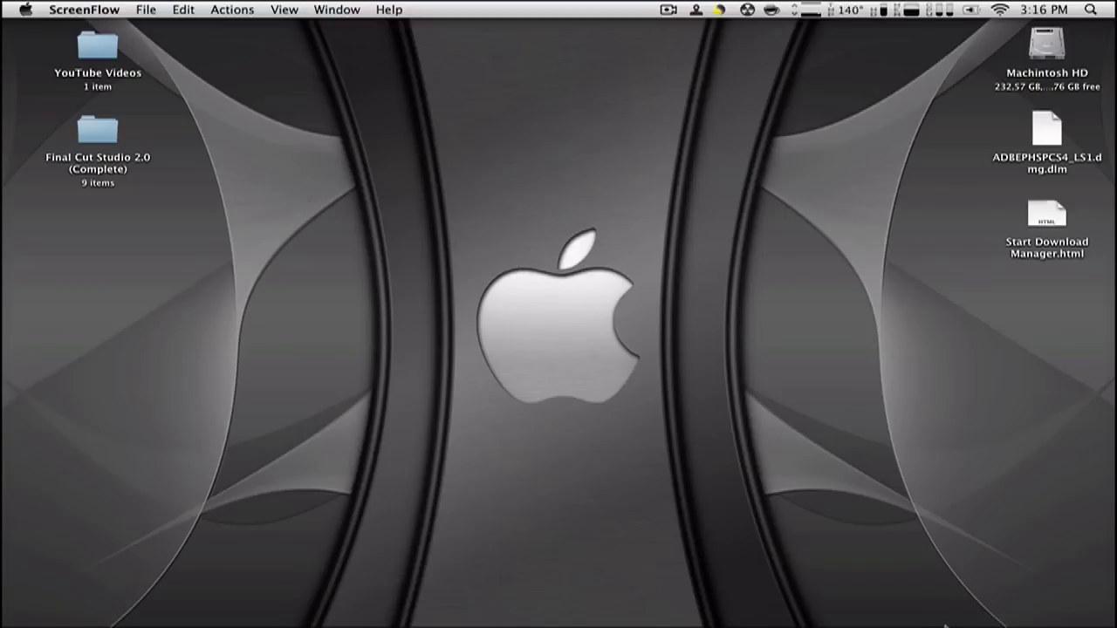
# Launch coconutIdentityCard from the Applications stack in the Dock
pyautogui.moveTo(899, 615)
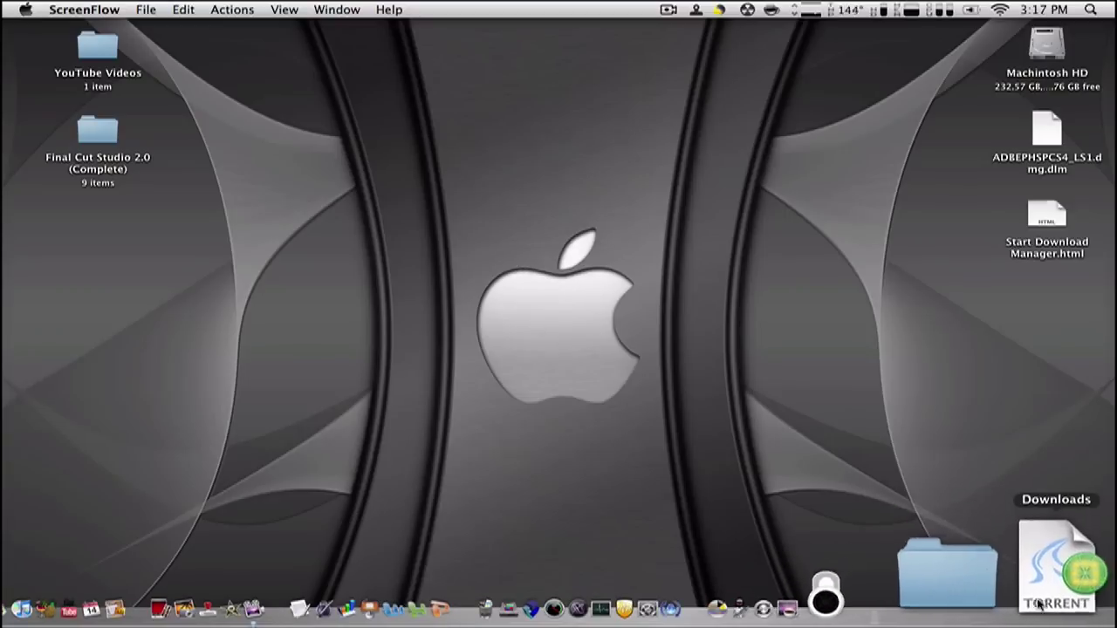
pyautogui.click(1058, 602)
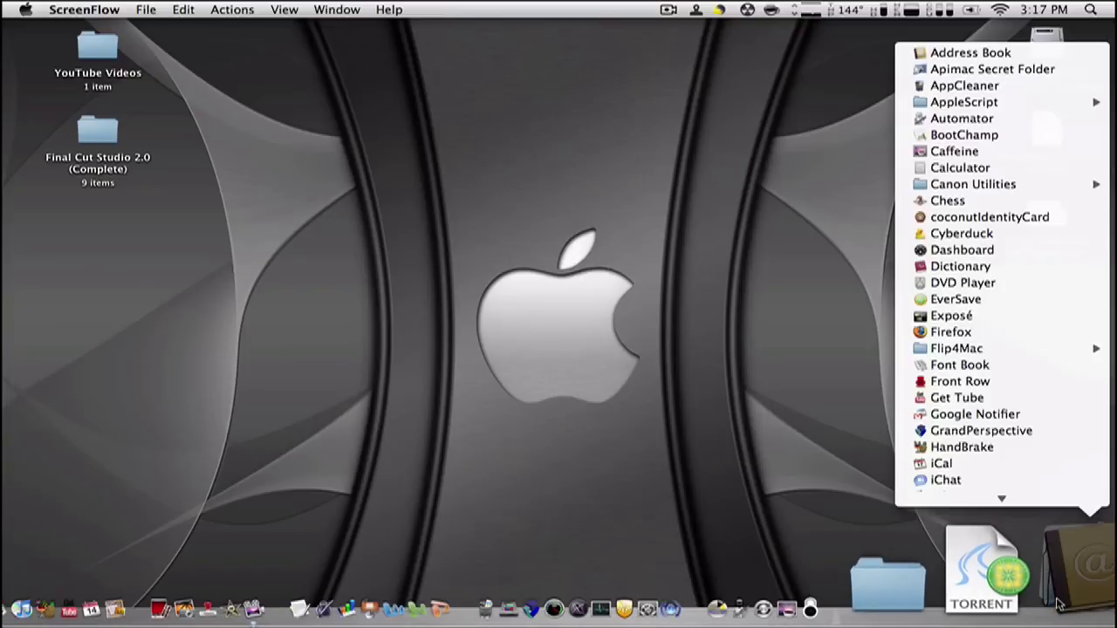
pyautogui.click(992, 217)
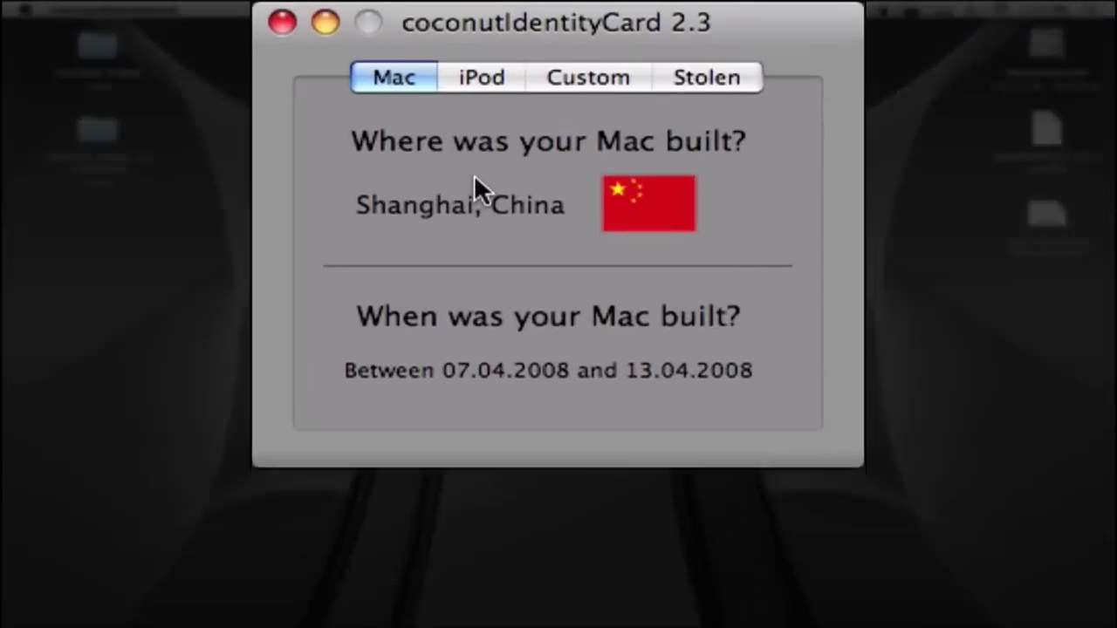
# Nudge the coconutIdentityCard window slightly to the right, keeping its Mac build-info view
pyautogui.moveTo(504, 21); pyautogui.dragTo(509, 21)
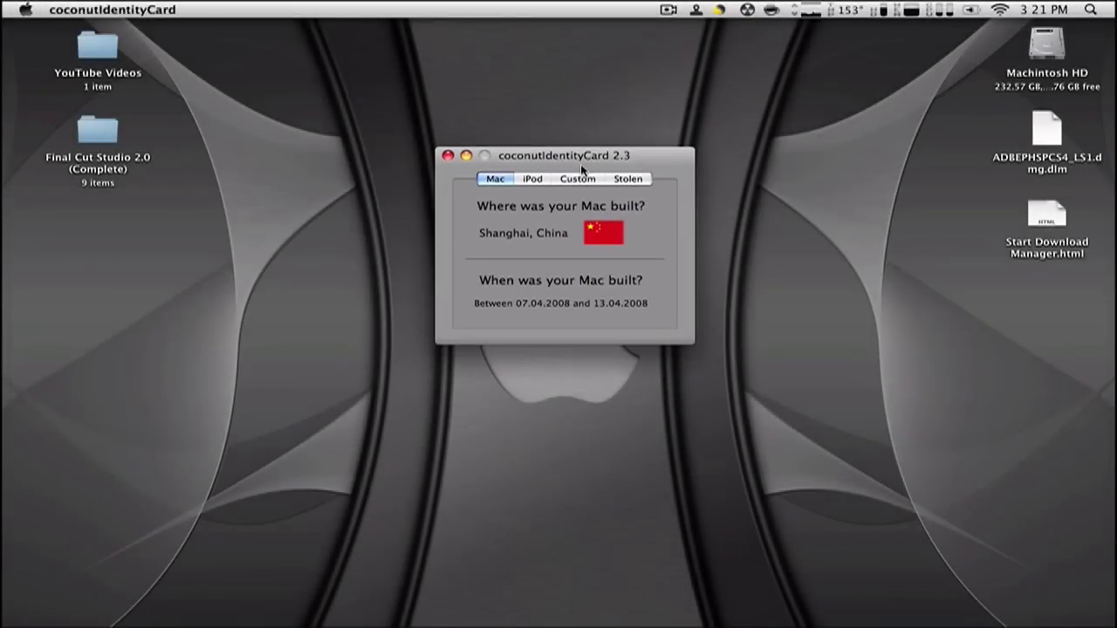
# Run the Stolen tab's Mac check, confirming the Mac seems not stolen, then move to Custom
pyautogui.click(539, 179)
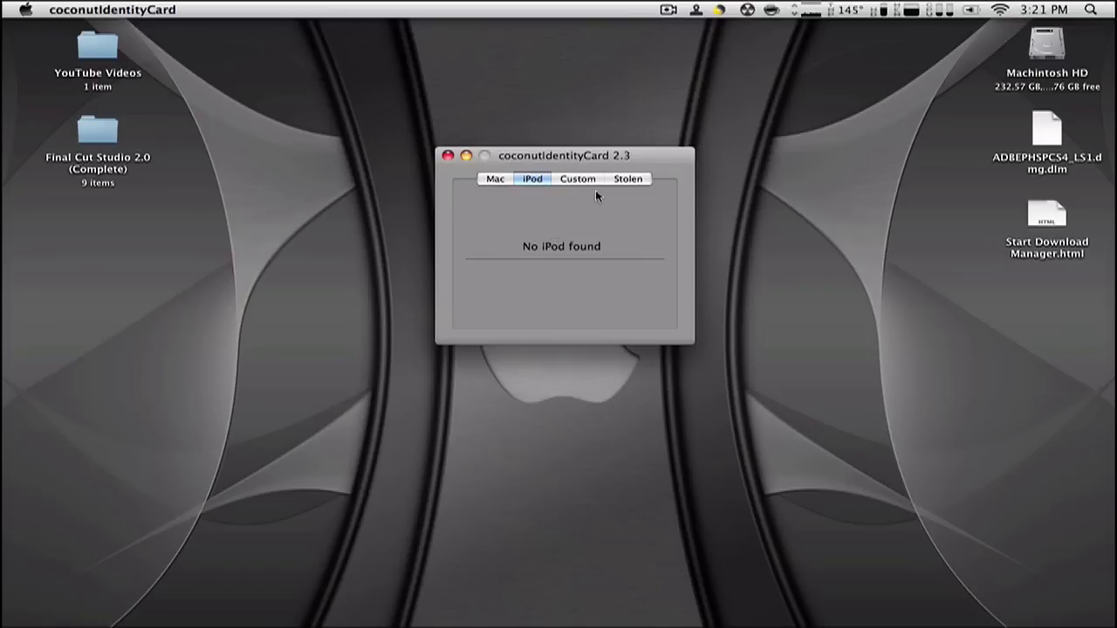
pyautogui.click(630, 180)
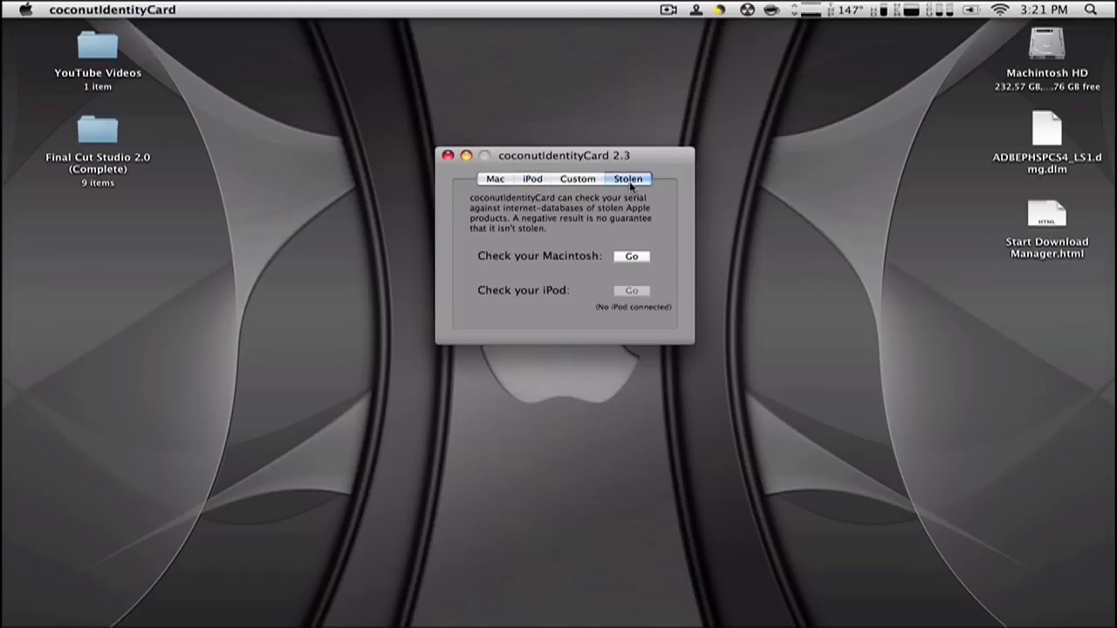
pyautogui.click(632, 258)
pyautogui.click(577, 179)
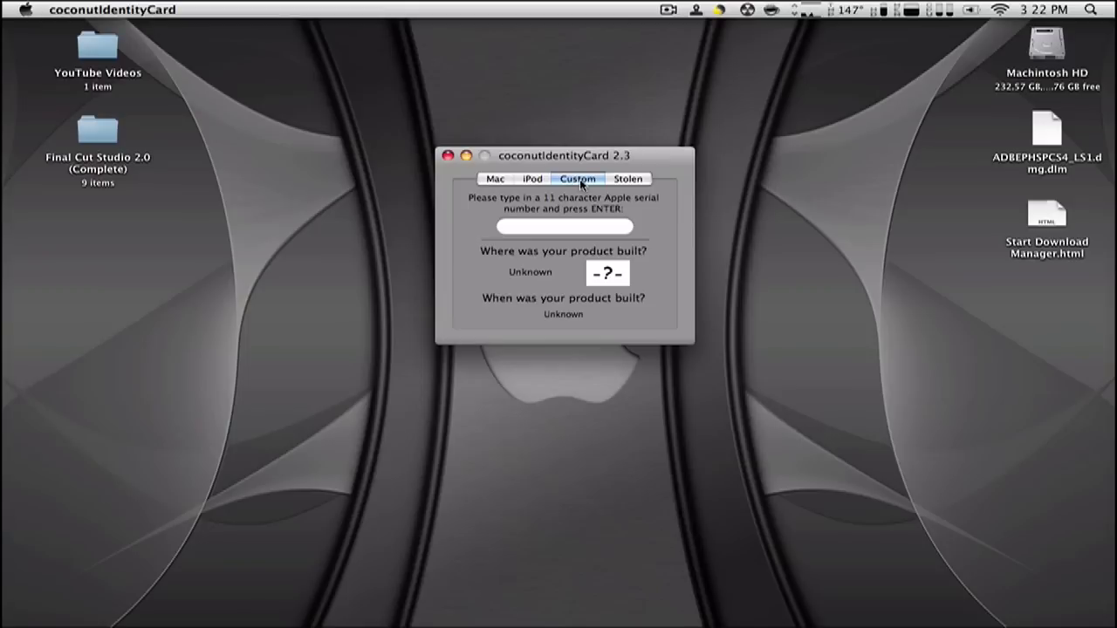
# Enter an 11-character serial number into the Custom tab's serial field
pyautogui.click(545, 232)
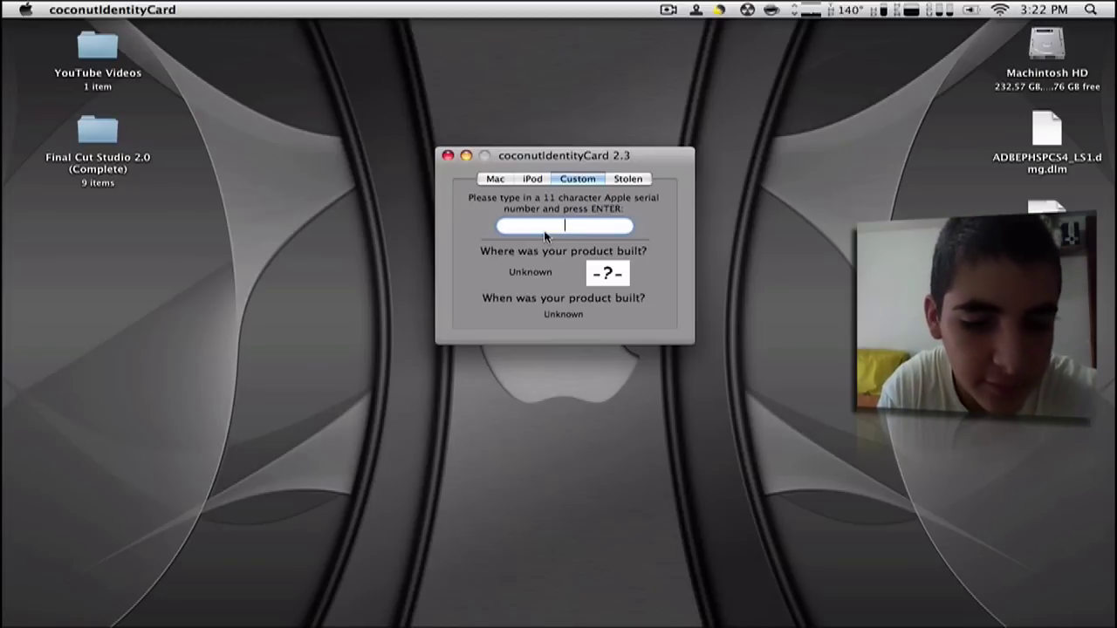
pyautogui.write('7')
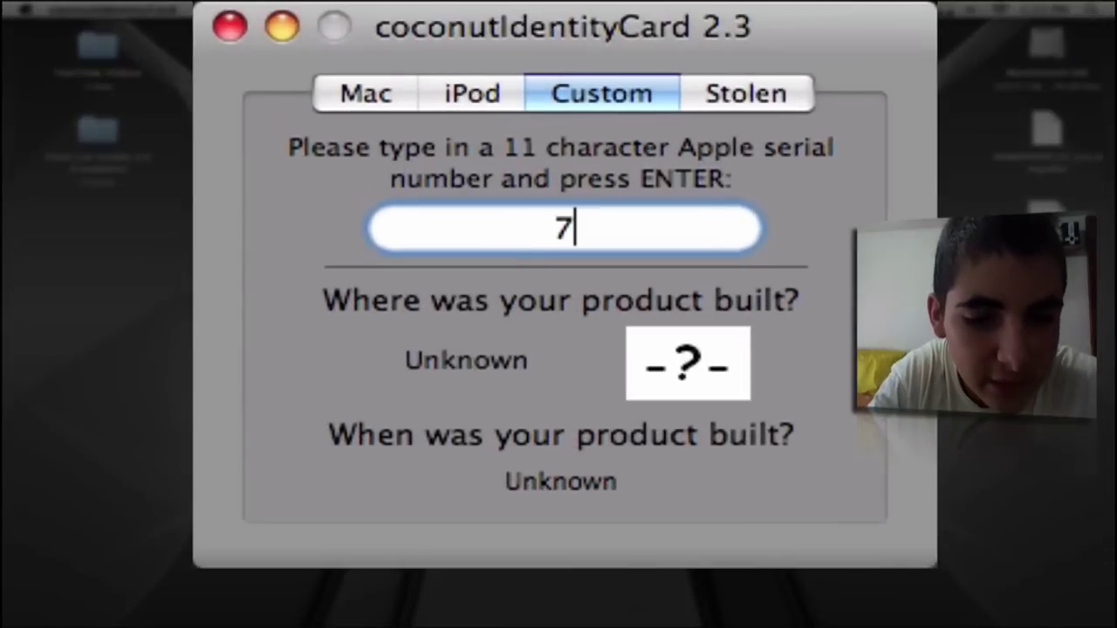
pyautogui.write('r')
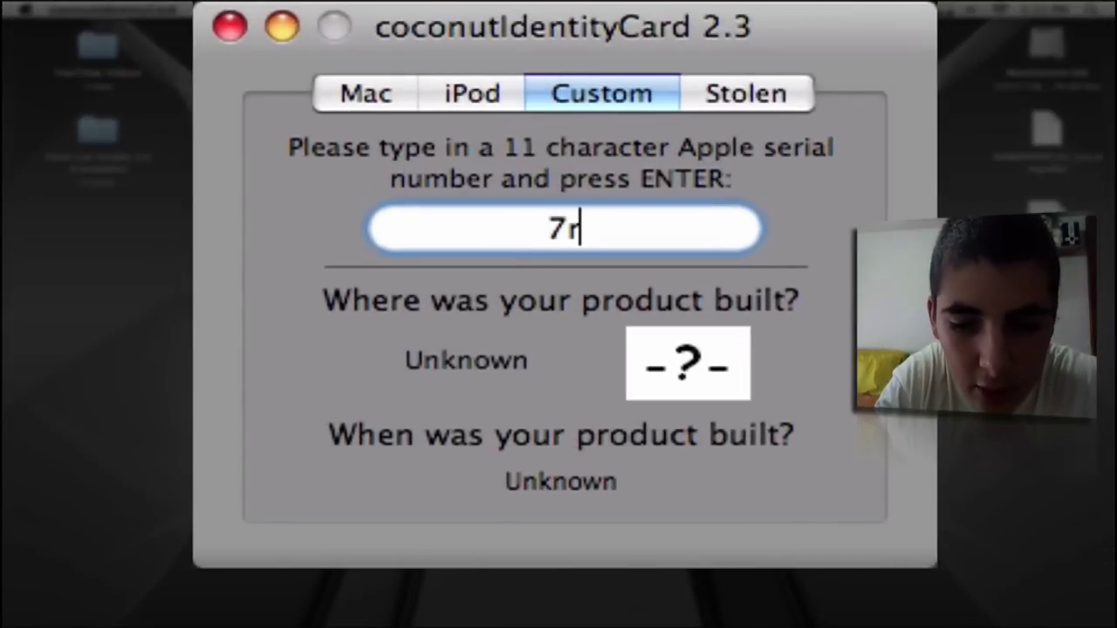
pyautogui.write('7')
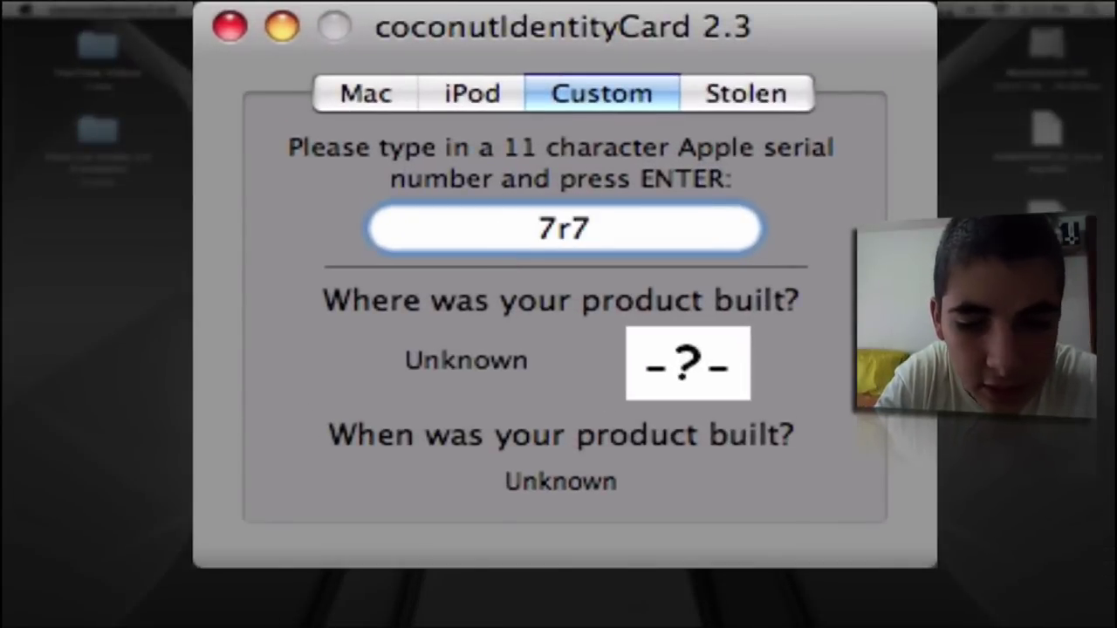
pyautogui.write('29')
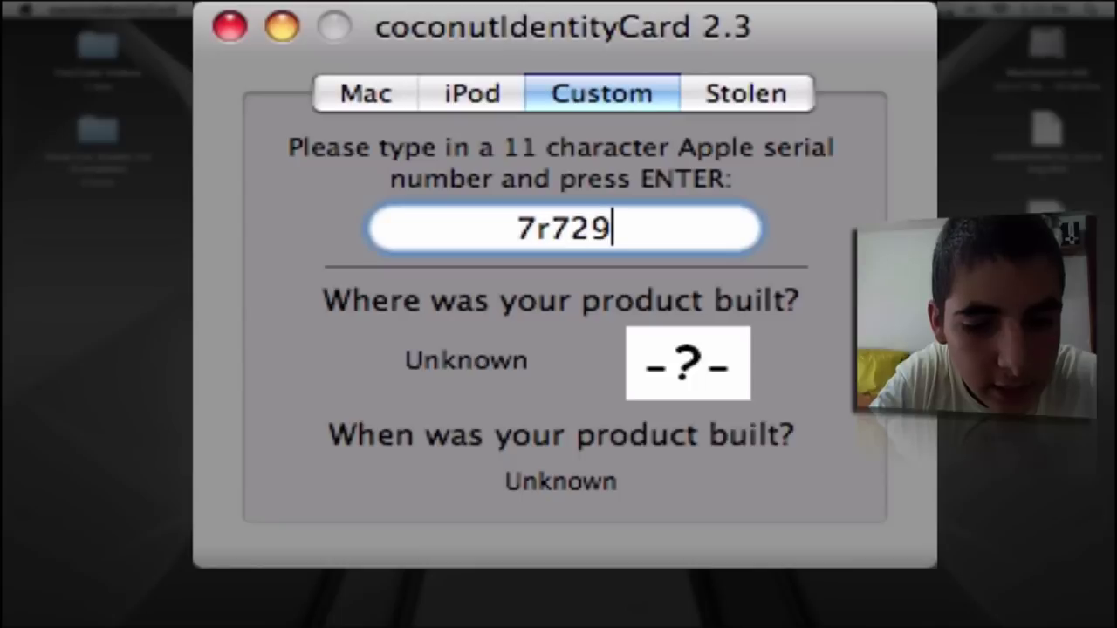
pyautogui.write('g')
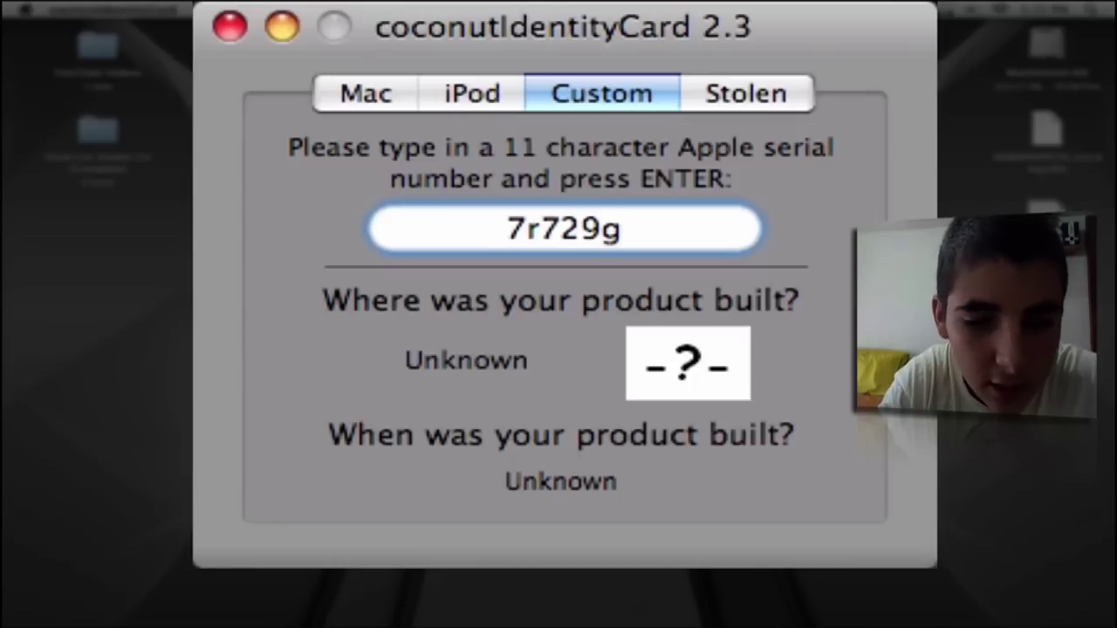
pyautogui.write('aj')
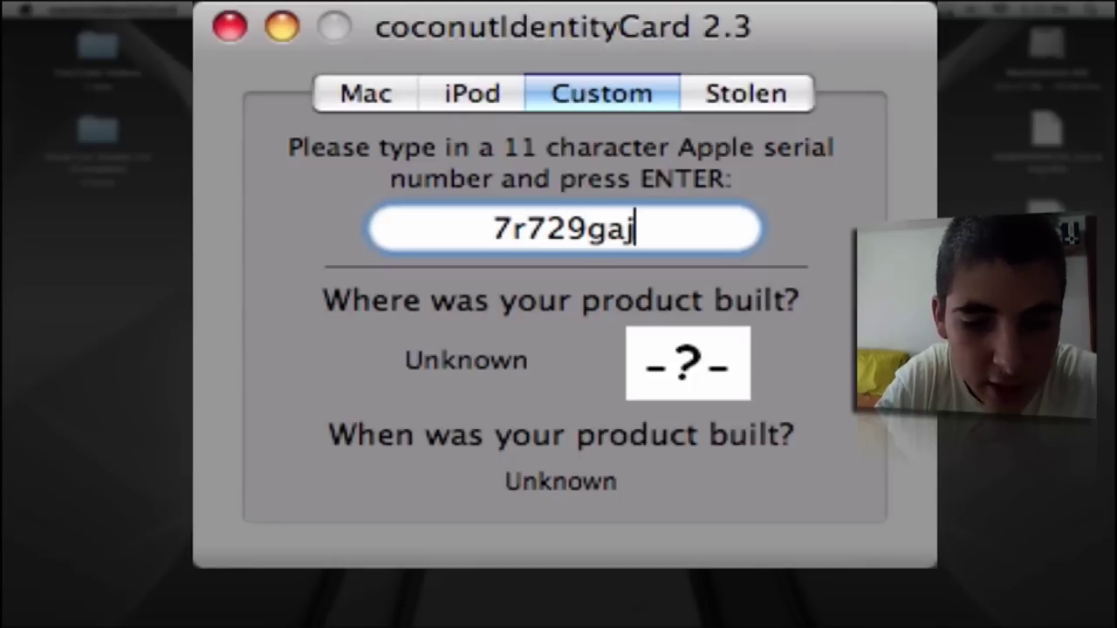
pyautogui.write('wh')
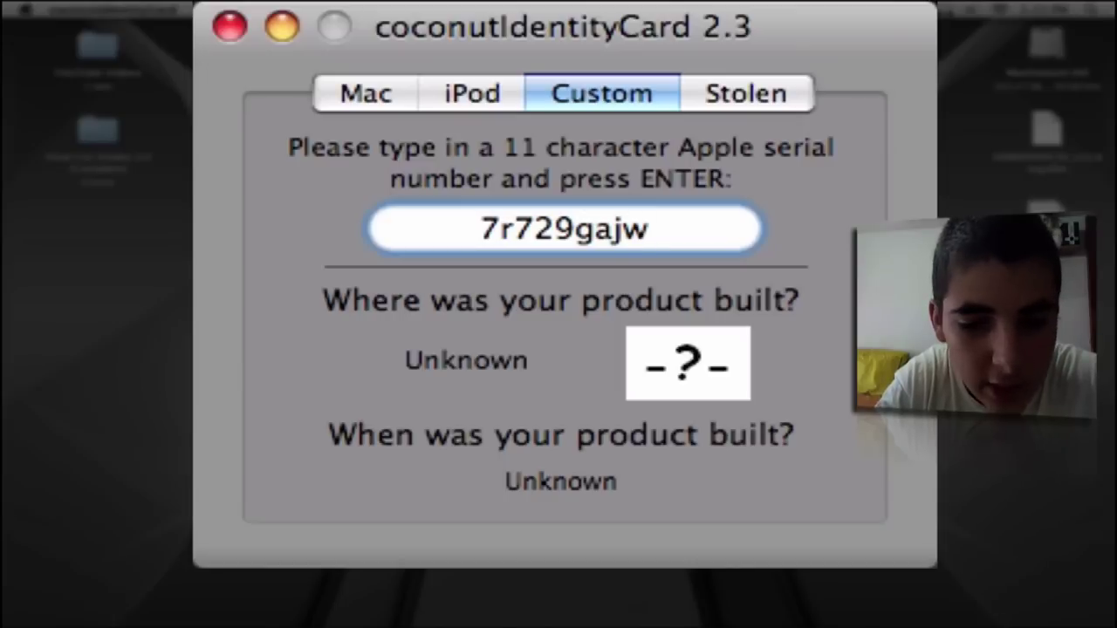
pyautogui.write('8')
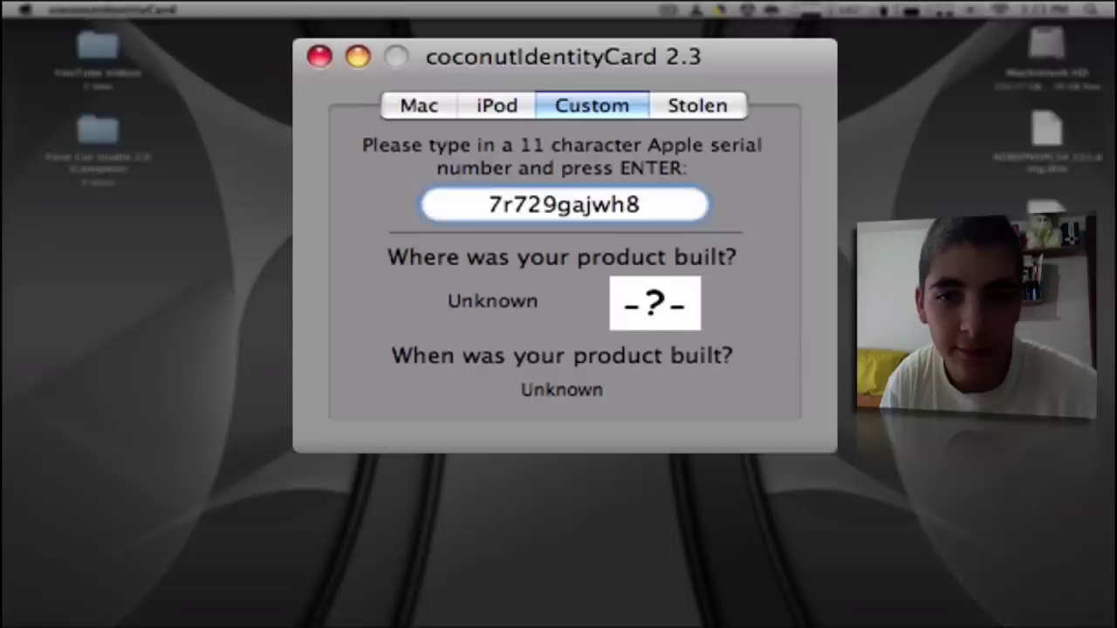
# Submit the serial to get a build date between 16.07.2007 and 22.07.2007
pyautogui.press('Return')
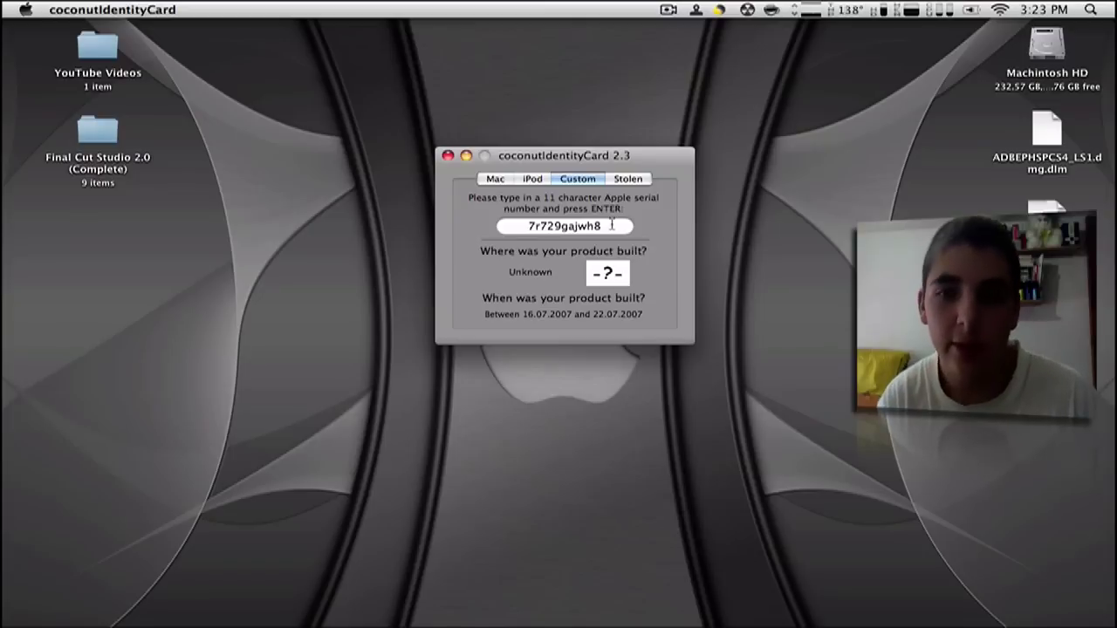
# Replace the old serial with a new one, yielding a build date of 13.08.2007–19.08.2007
pyautogui.doubleClick(612, 225)
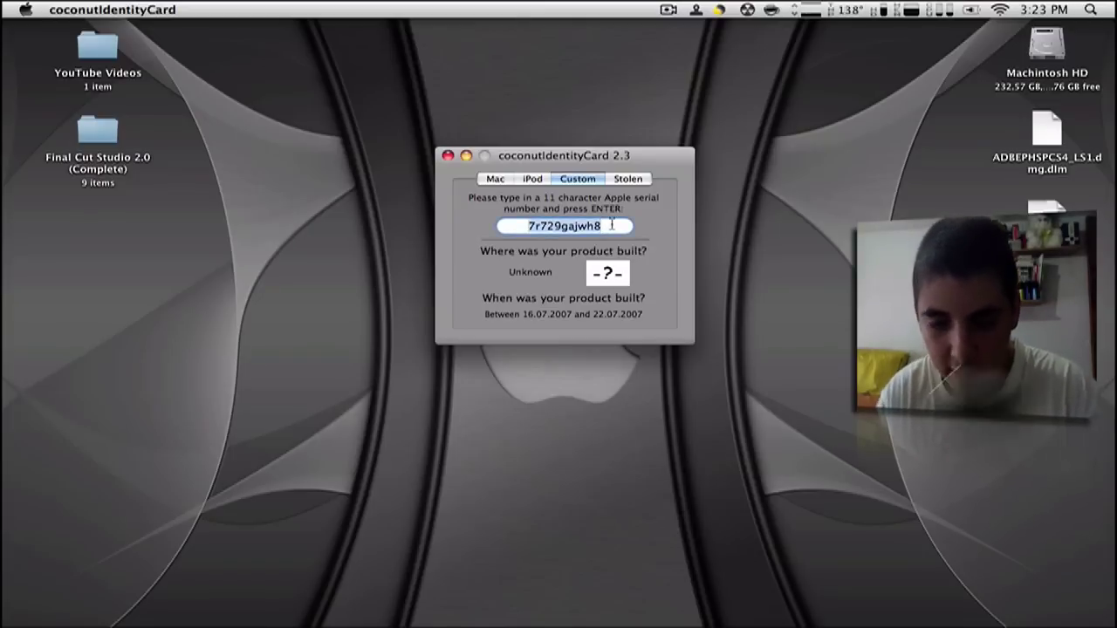
pyautogui.write('8')
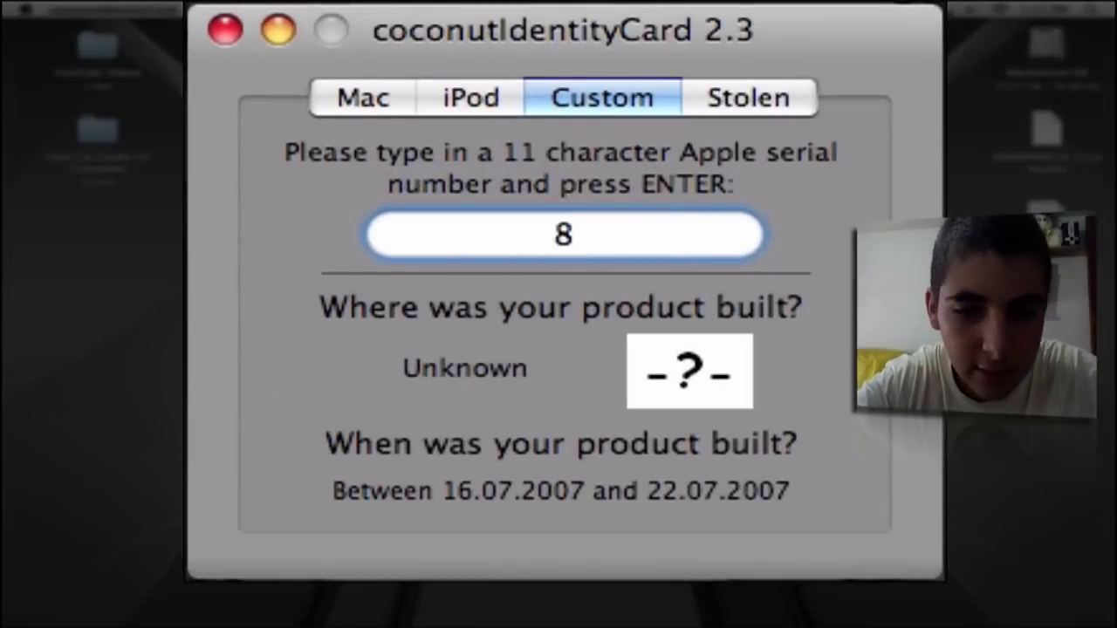
pyautogui.write('j')
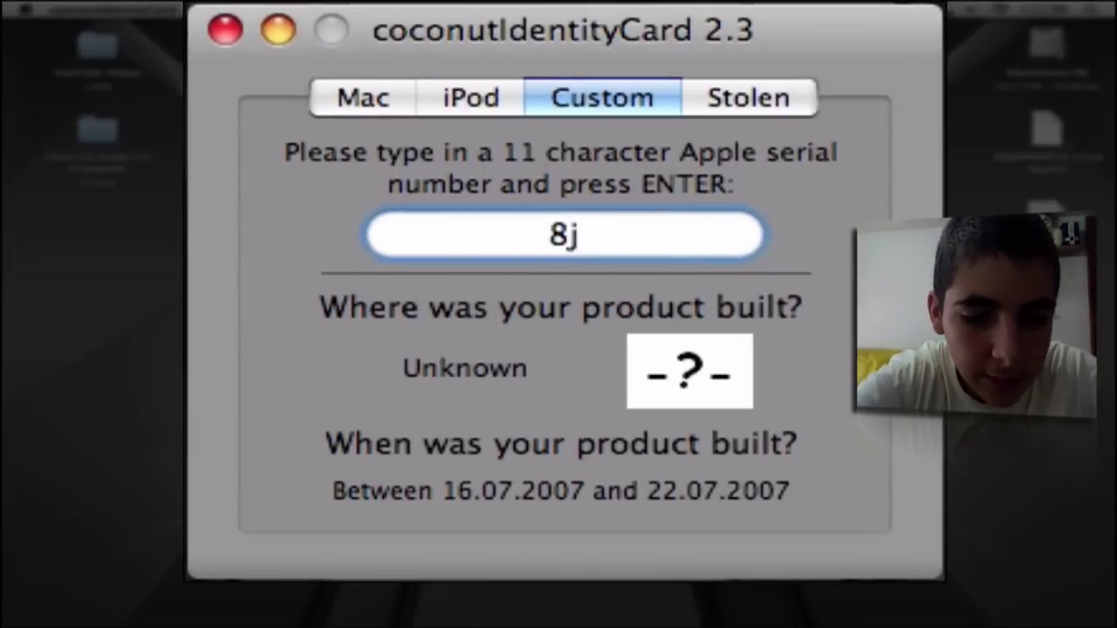
pyautogui.press('BackSpace')
pyautogui.write('k')
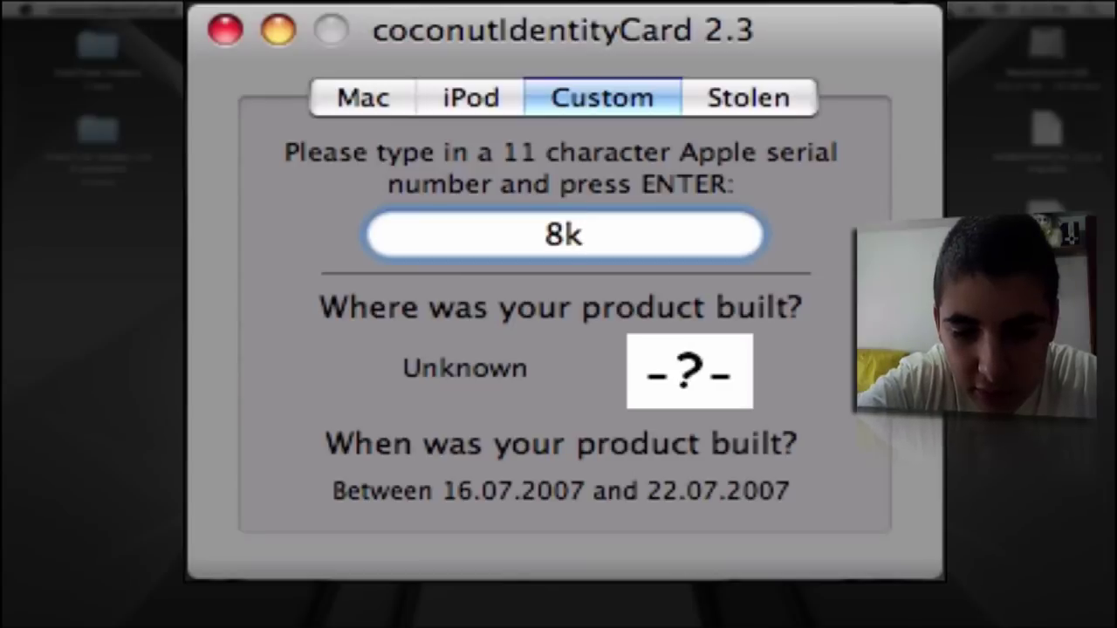
pyautogui.write('733')
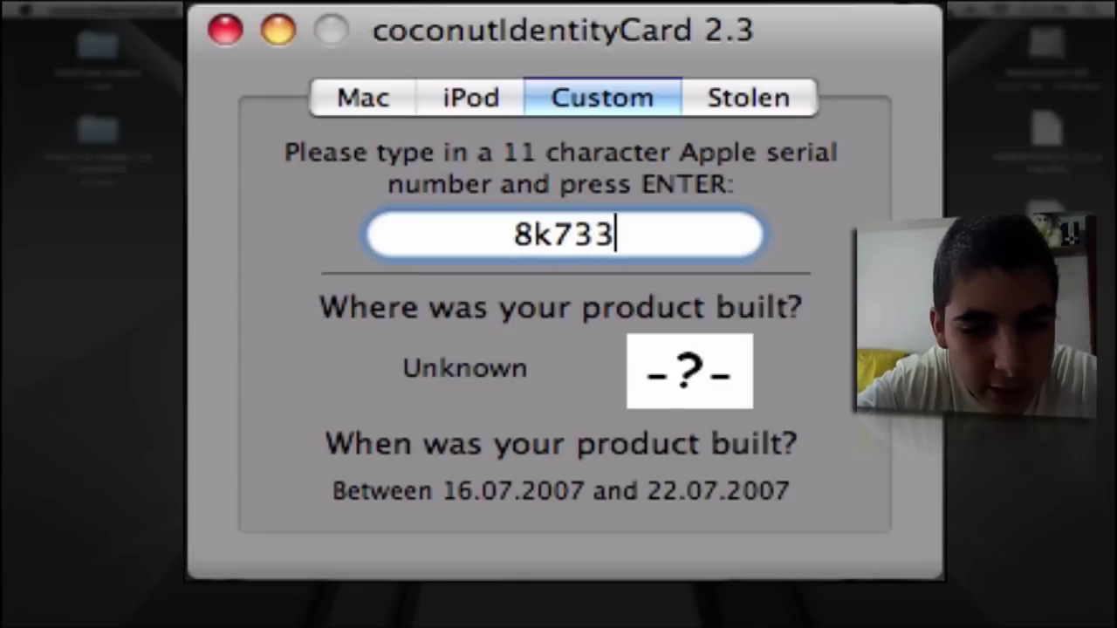
pyautogui.write('3')
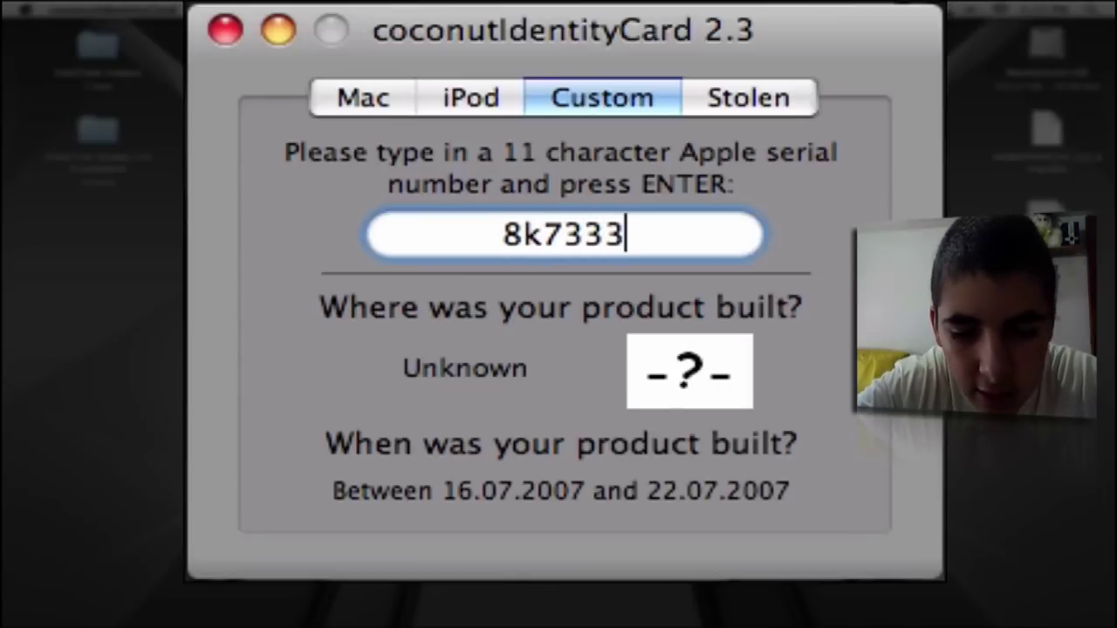
pyautogui.write('fc')
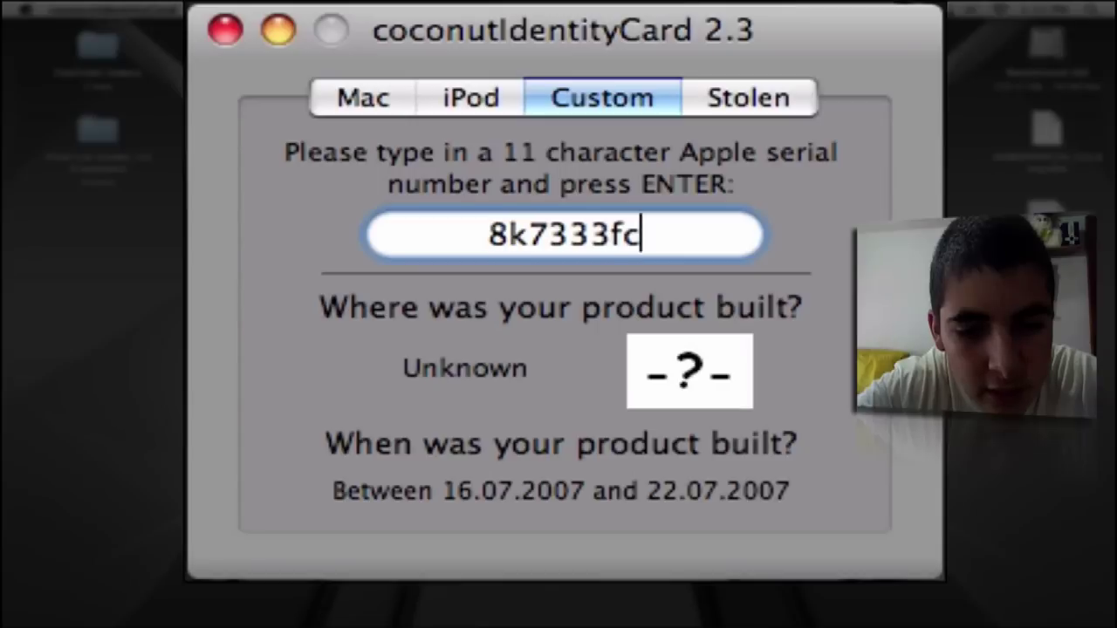
pyautogui.write('v')
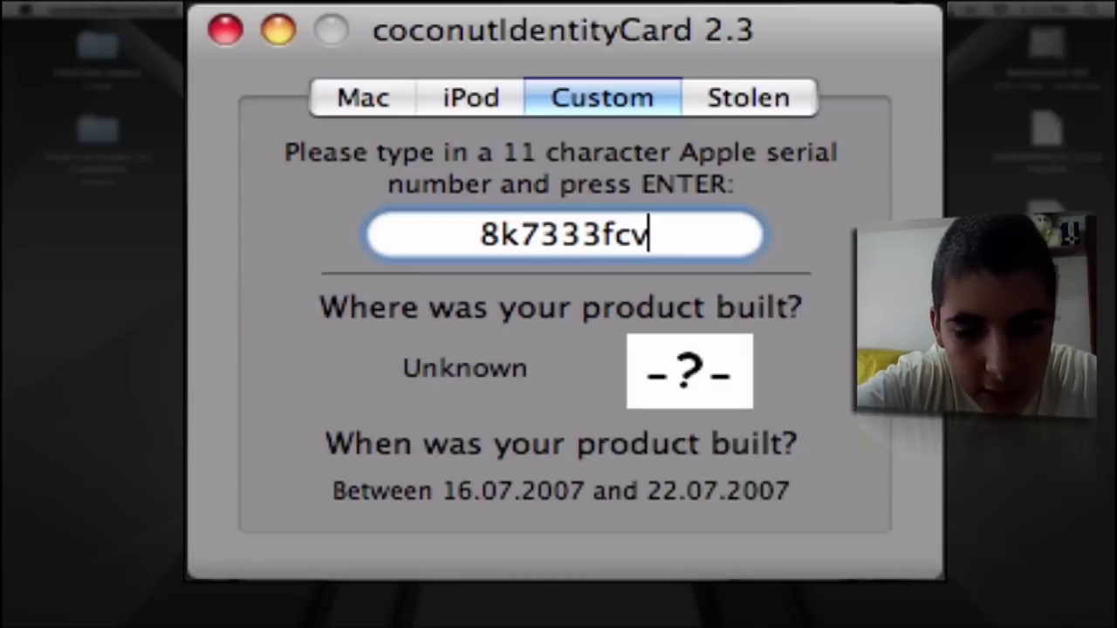
pyautogui.write('9k')
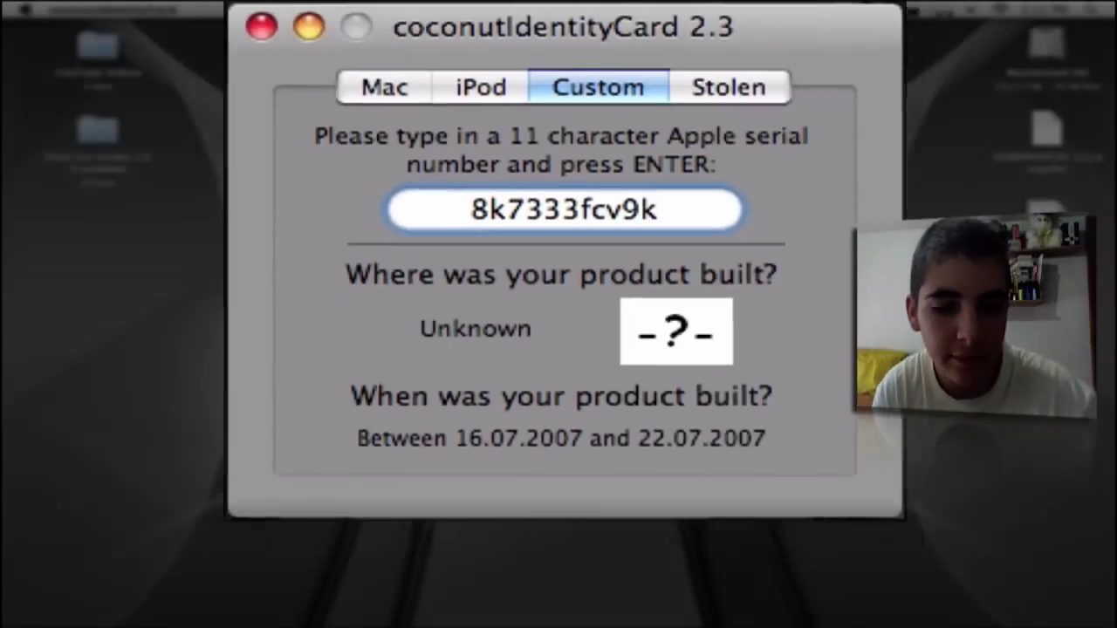
pyautogui.press('Return')
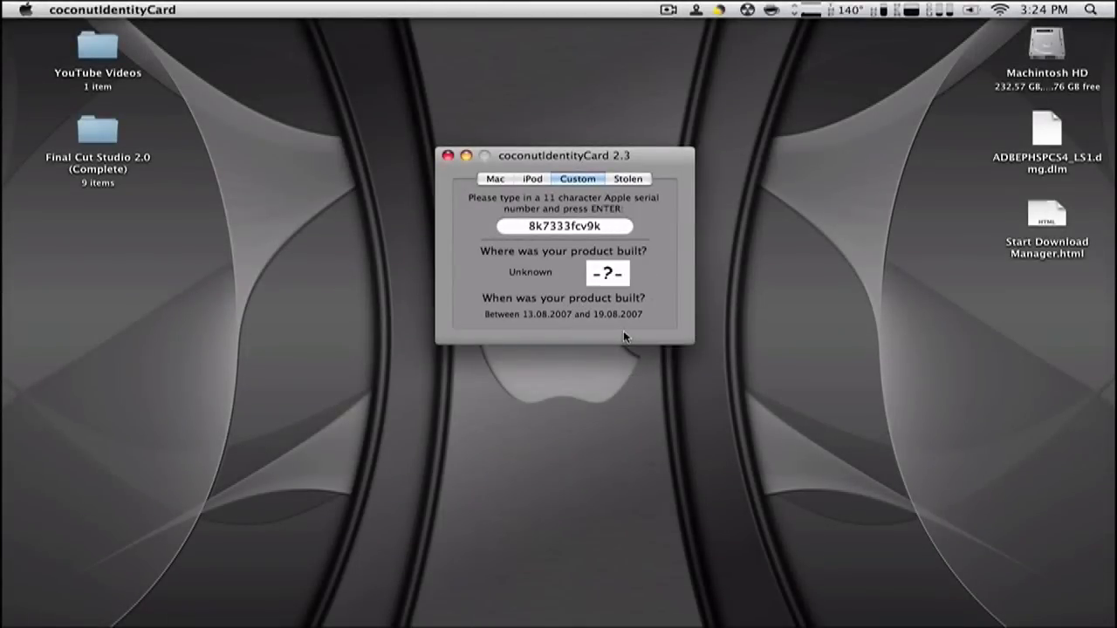
# Clear the serial, cycle through the Mac, iPod, Custom and Stolen tabs, and close the app
pyautogui.doubleClick(575, 226)
pyautogui.press('BackSpace')
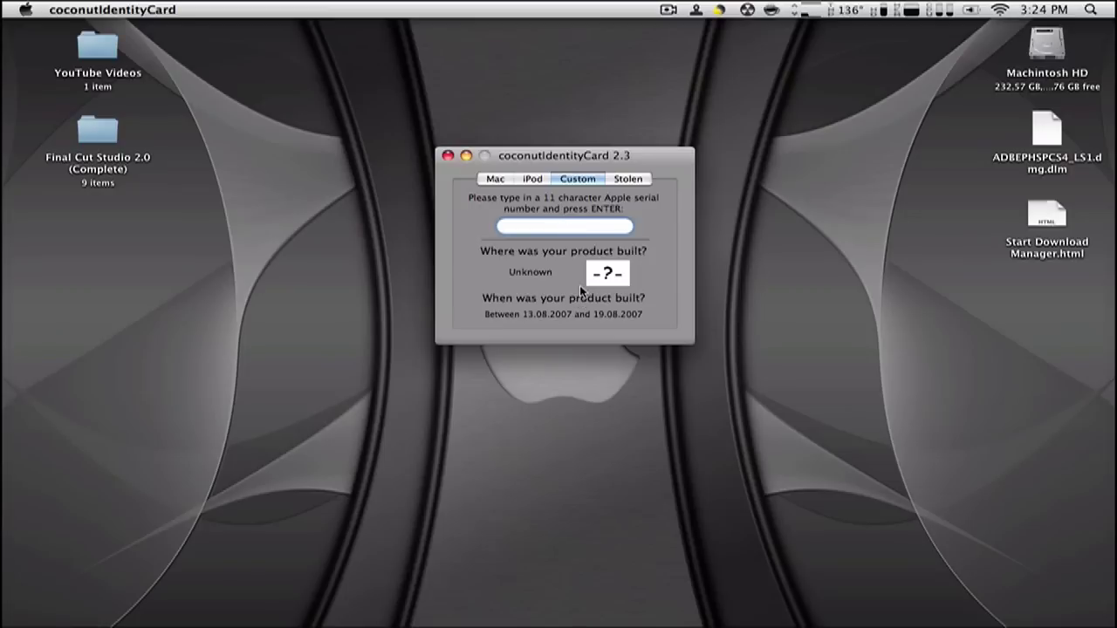
pyautogui.click(494, 179)
pyautogui.click(532, 179)
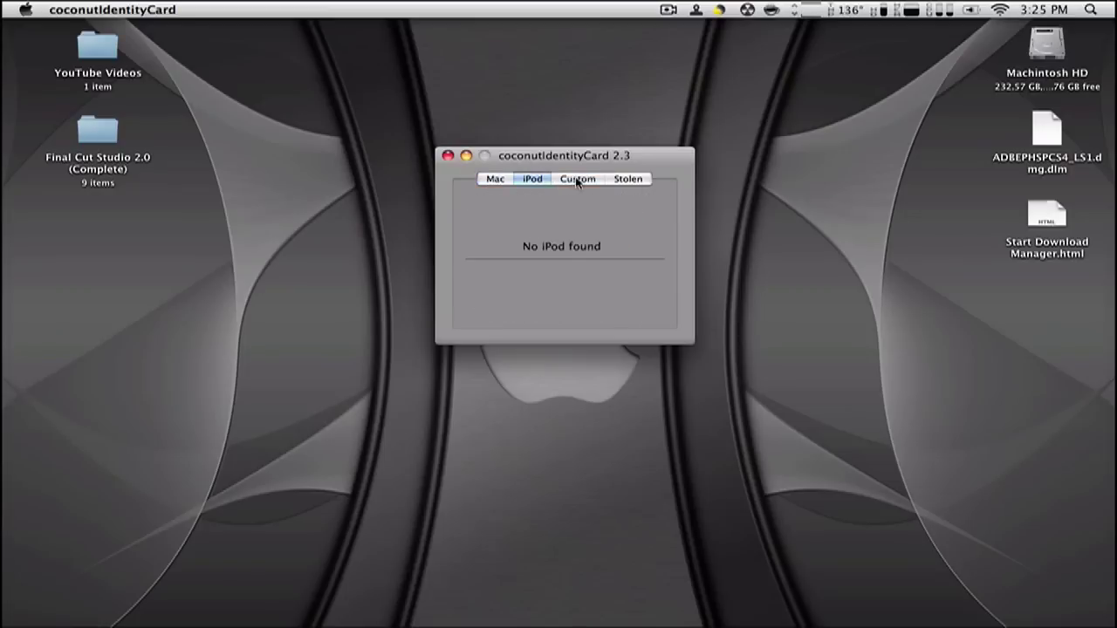
pyautogui.click(578, 179)
pyautogui.click(640, 180)
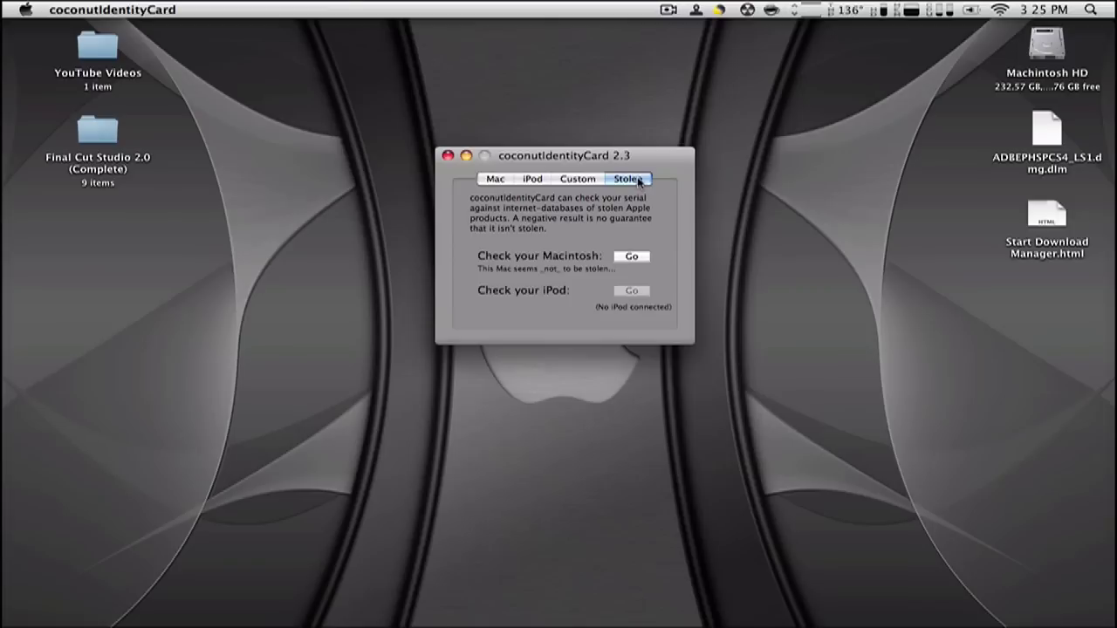
pyautogui.click(512, 182)
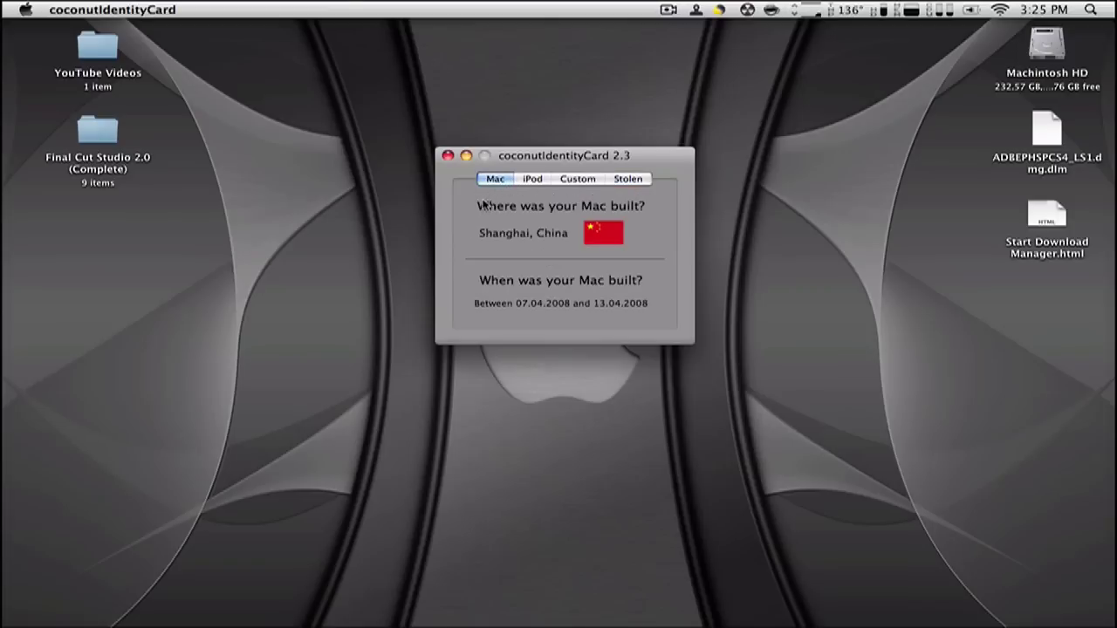
pyautogui.click(448, 156)
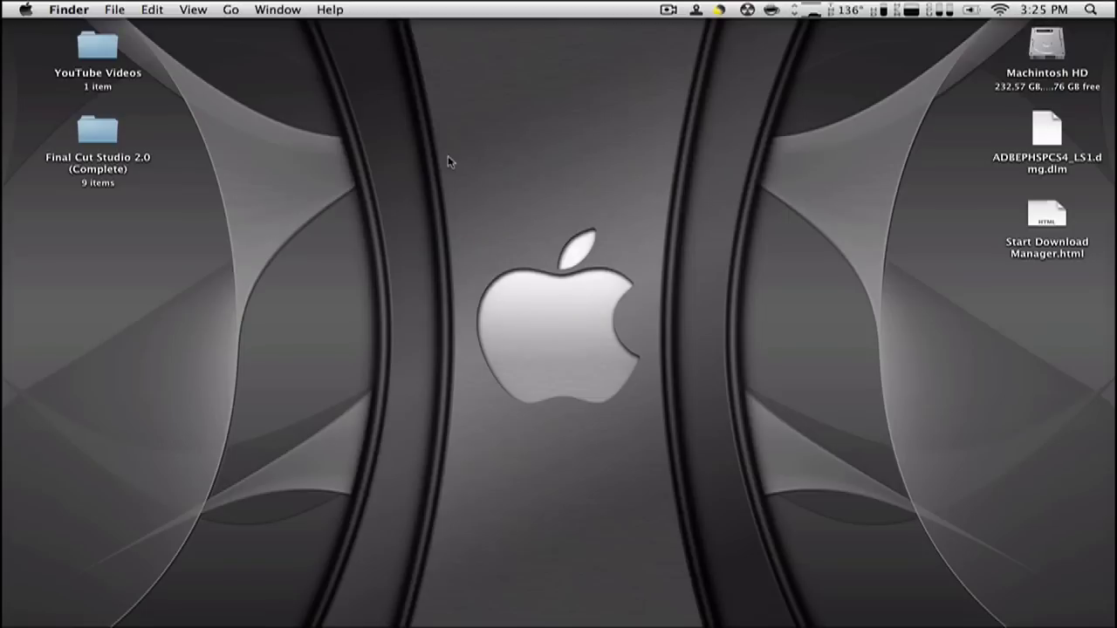